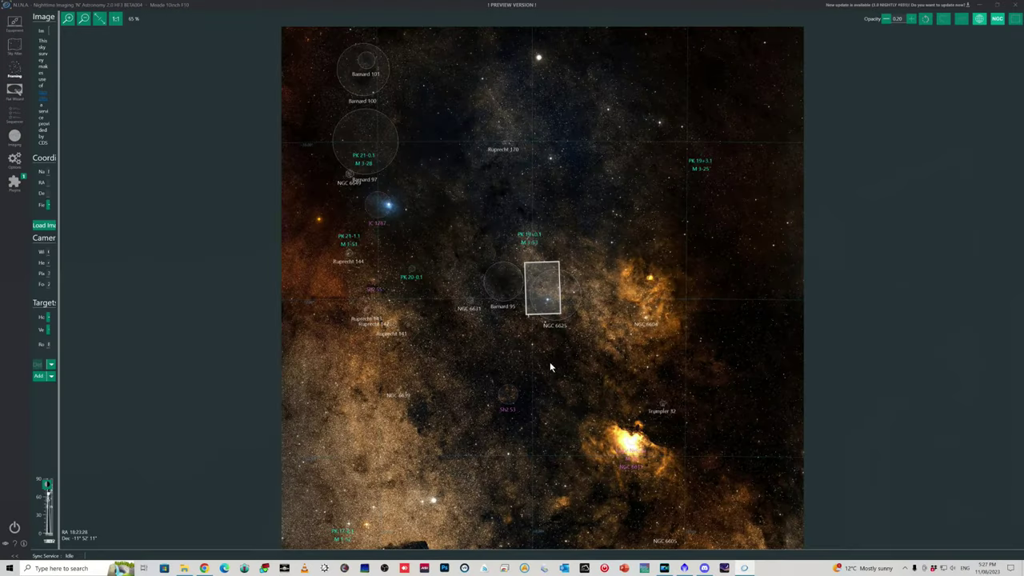
# - Examine the framed field around NGC 6625 and Barnard 95 more closely in the sky survey image
pyautogui.scroll(5, 550, 372)
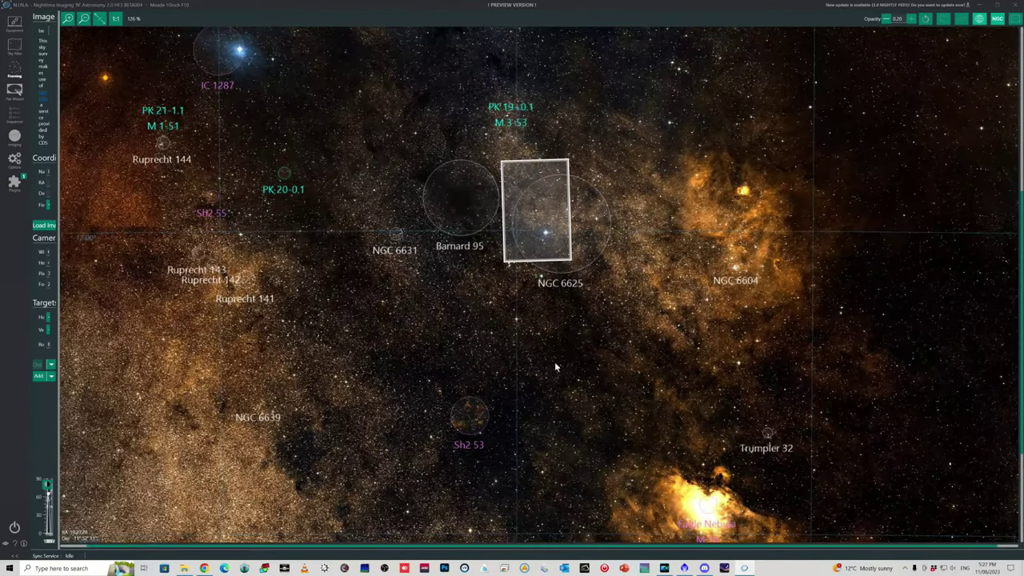
pyautogui.scroll(1, 556, 233)
pyautogui.scroll(1, 563, 222)
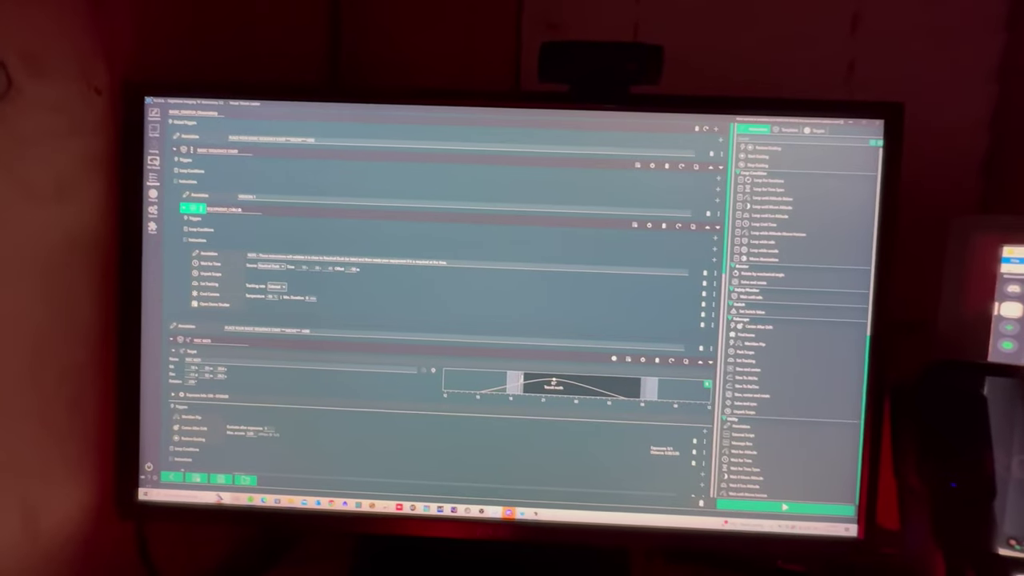
pyautogui.click(158, 193)
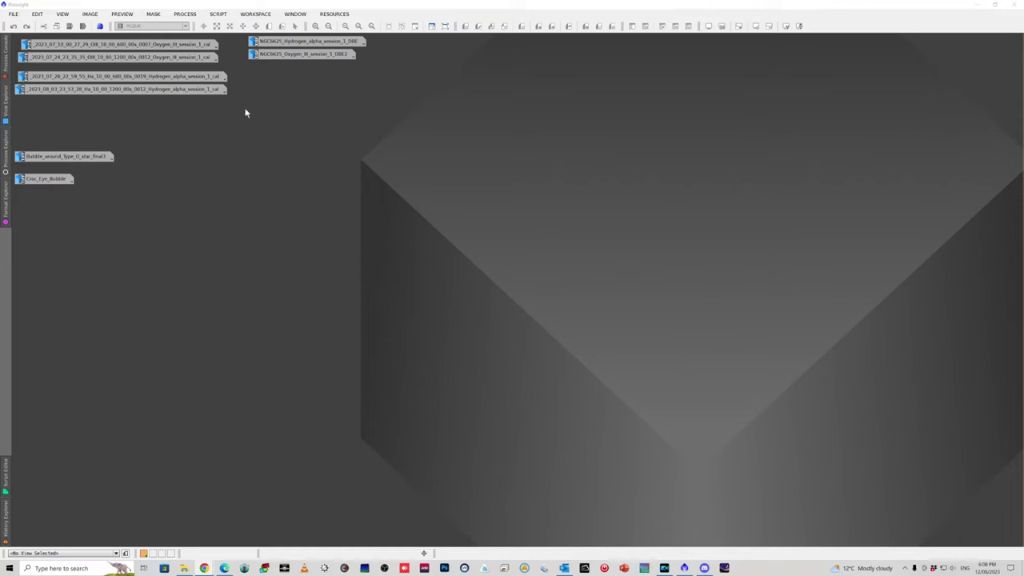
# - In PixInsight, open the 600-second Oxygen III frame 0007, inspect the area below the bright star up close, and minimise the image
pyautogui.doubleClick(173, 45)
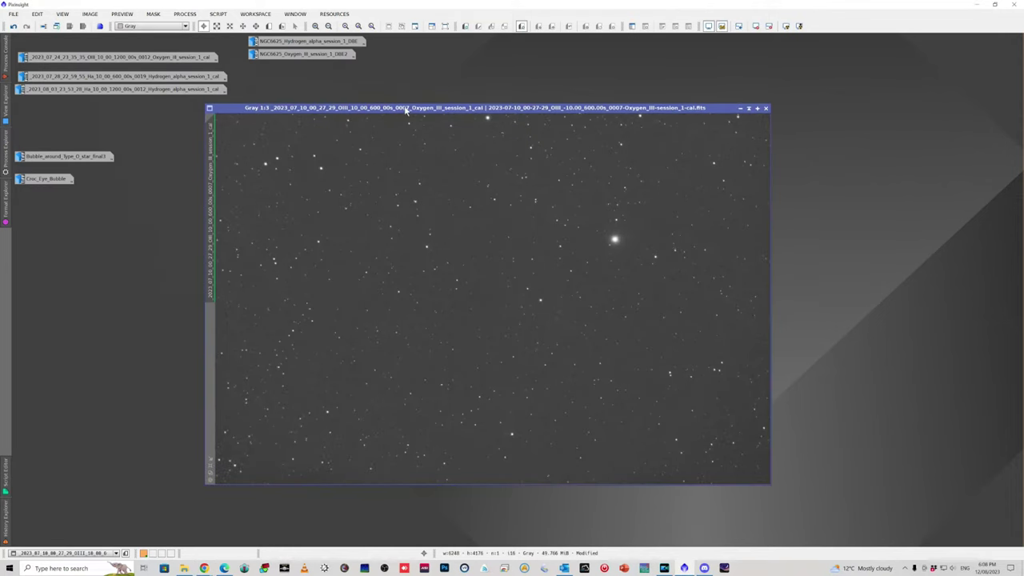
pyautogui.moveTo(402, 109); pyautogui.dragTo(416, 133)
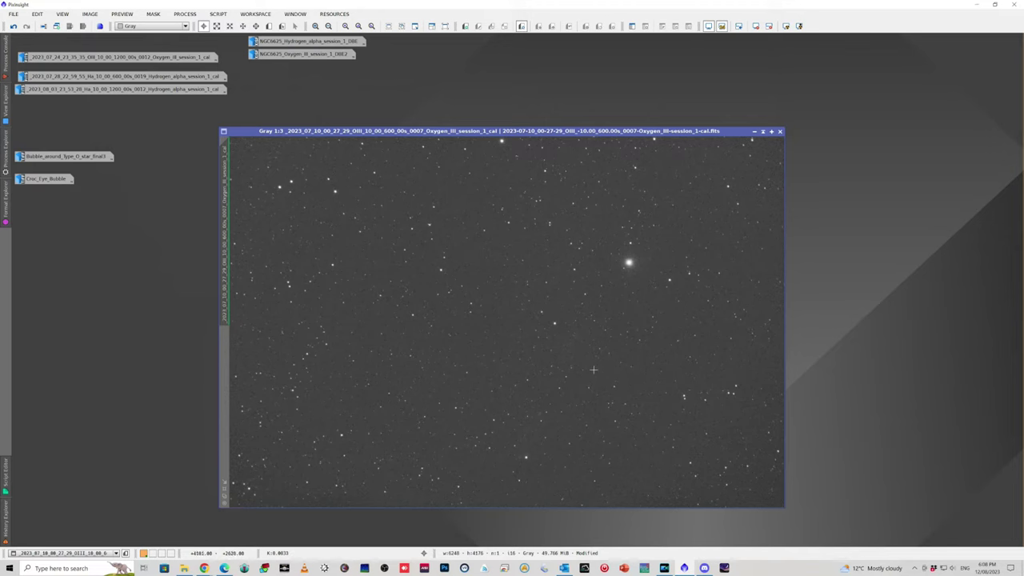
pyautogui.scroll(1, 587, 385)
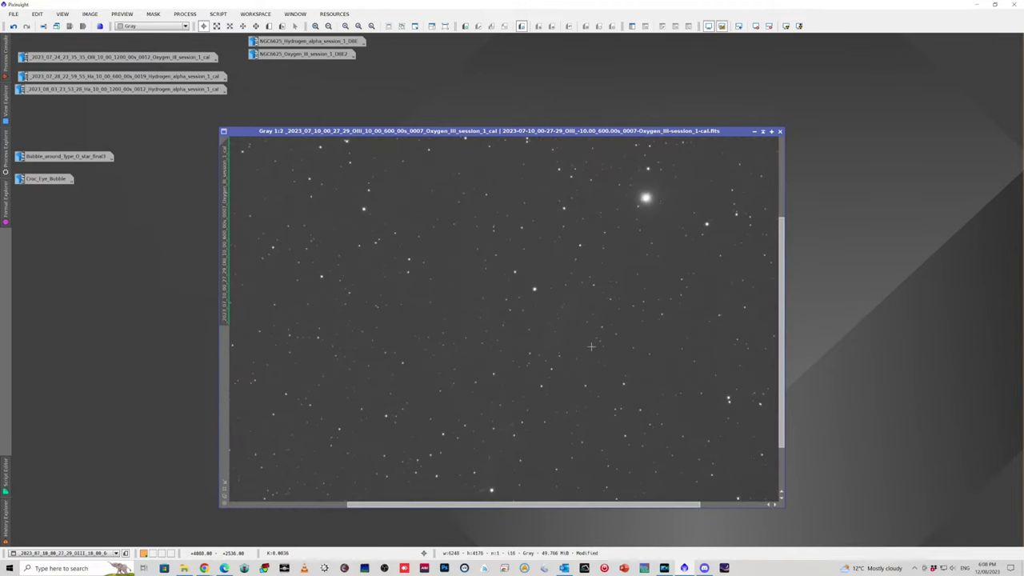
pyautogui.scroll(1, 591, 346)
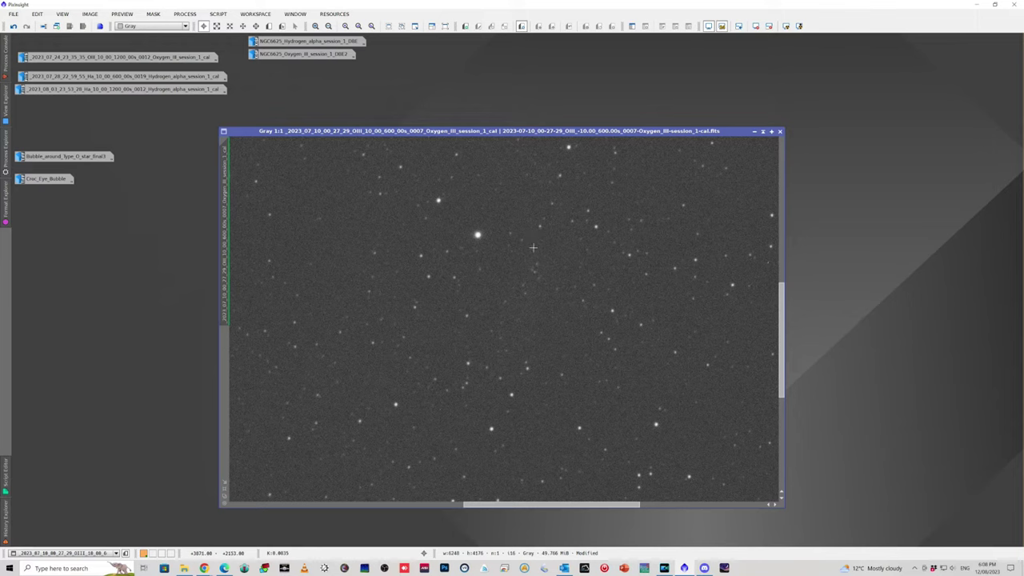
pyautogui.scroll(-1, 576, 299)
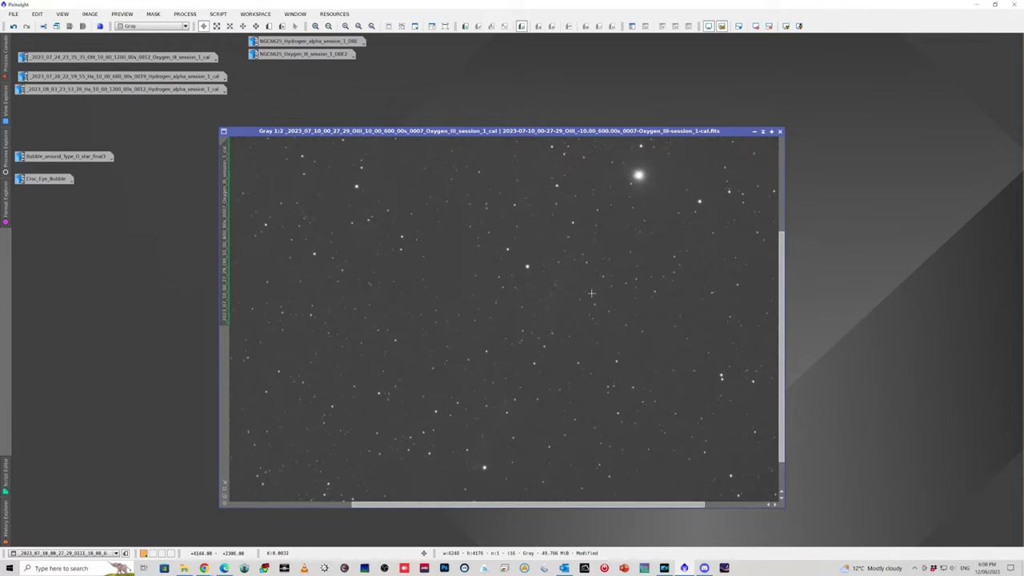
pyautogui.click(753, 131)
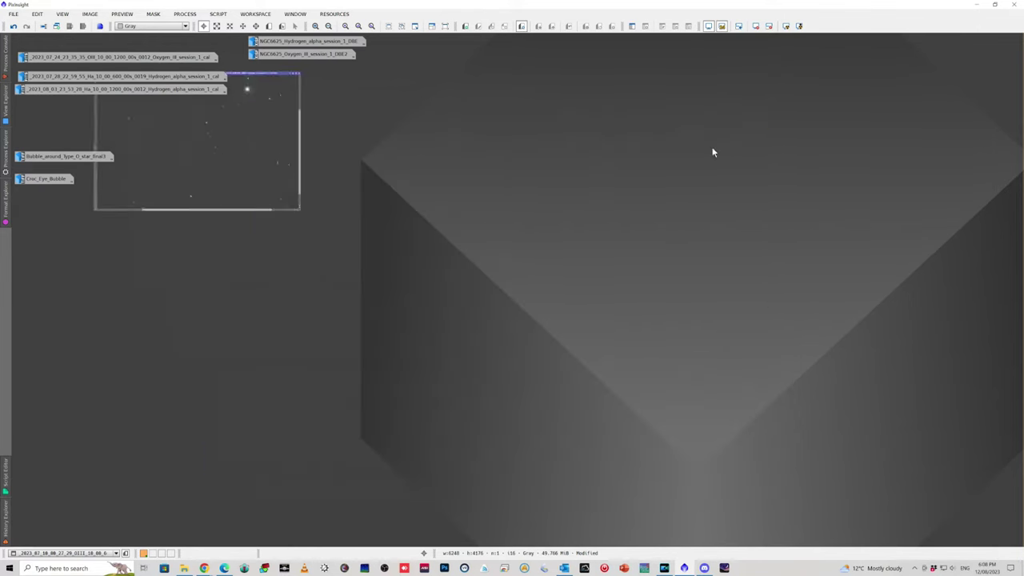
# - Open the 1200-second Oxygen III frame 0012, inspect the same area in magnified detail, and minimise the image
pyautogui.doubleClick(164, 60)
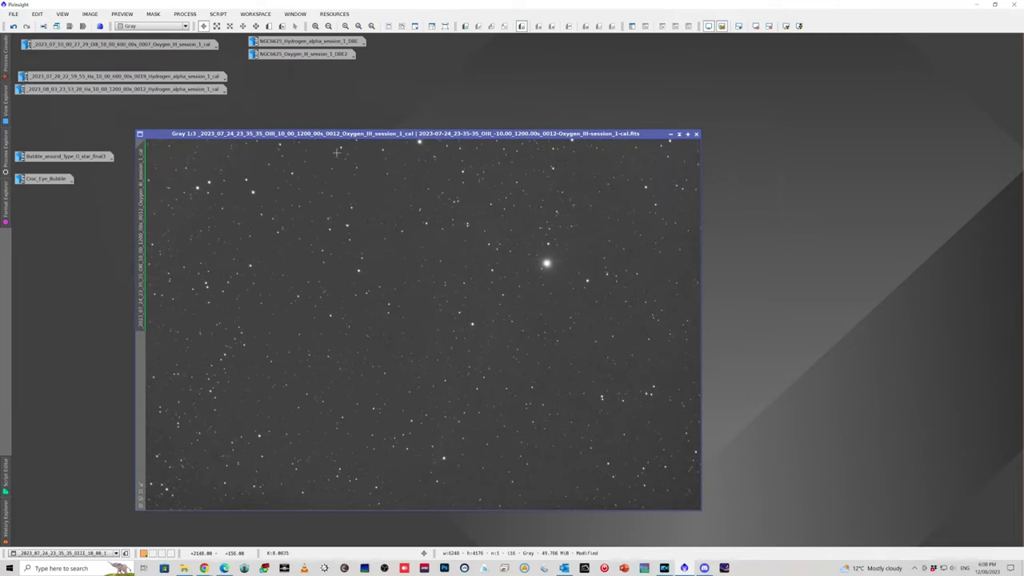
pyautogui.moveTo(457, 139); pyautogui.dragTo(512, 131)
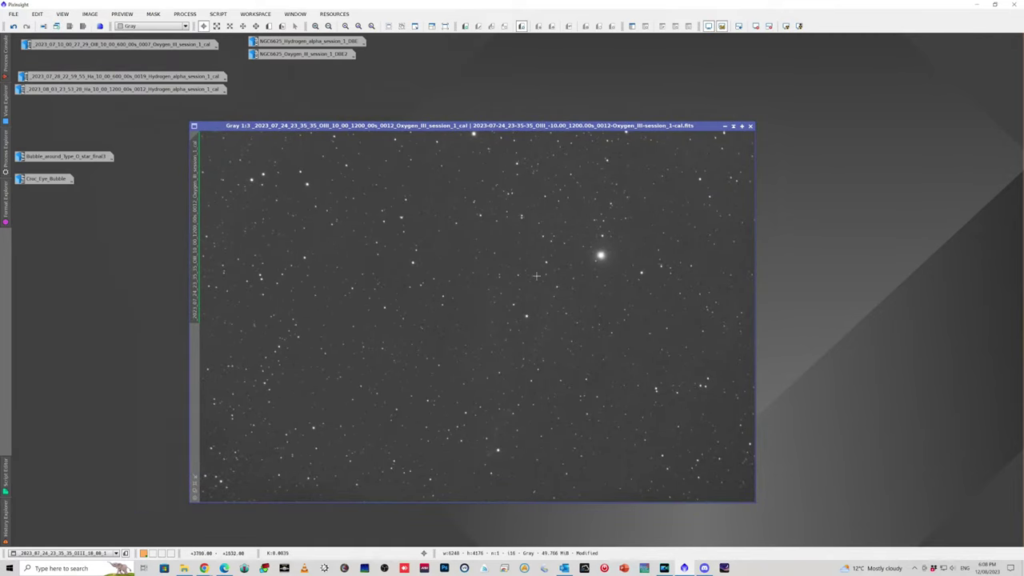
pyautogui.scroll(1, 544, 320)
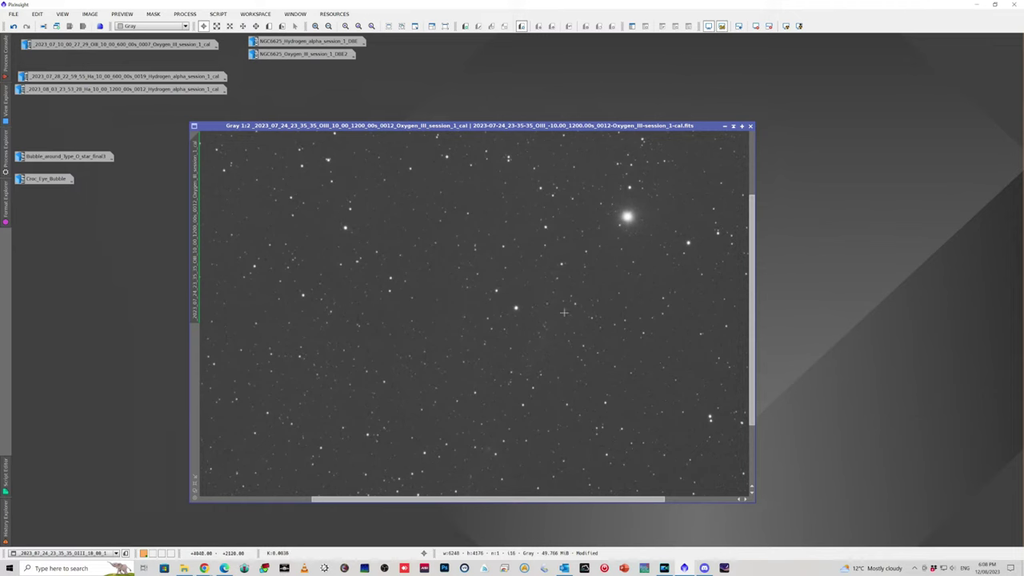
pyautogui.scroll(2, 544, 319)
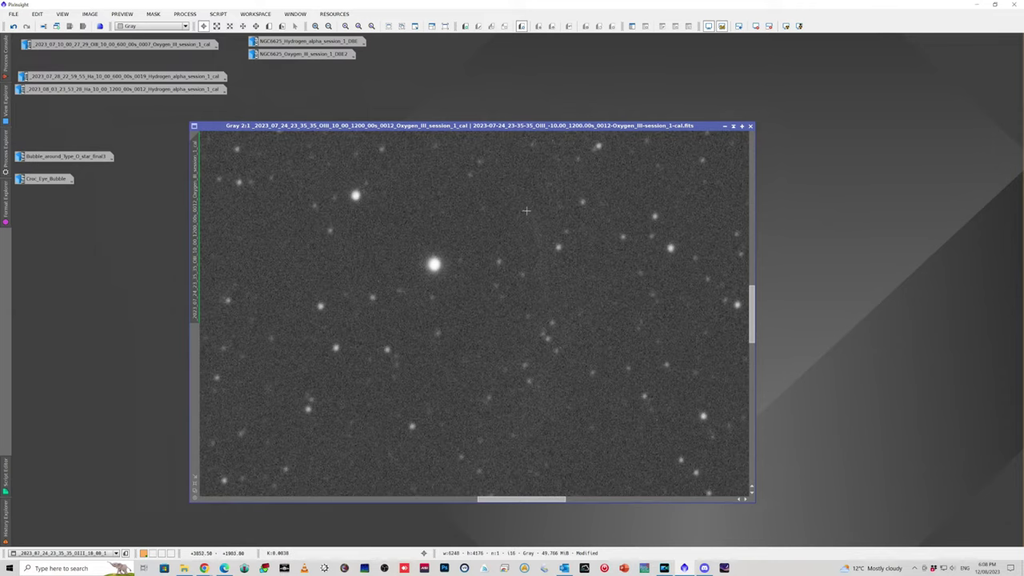
pyautogui.scroll(-3, 566, 330)
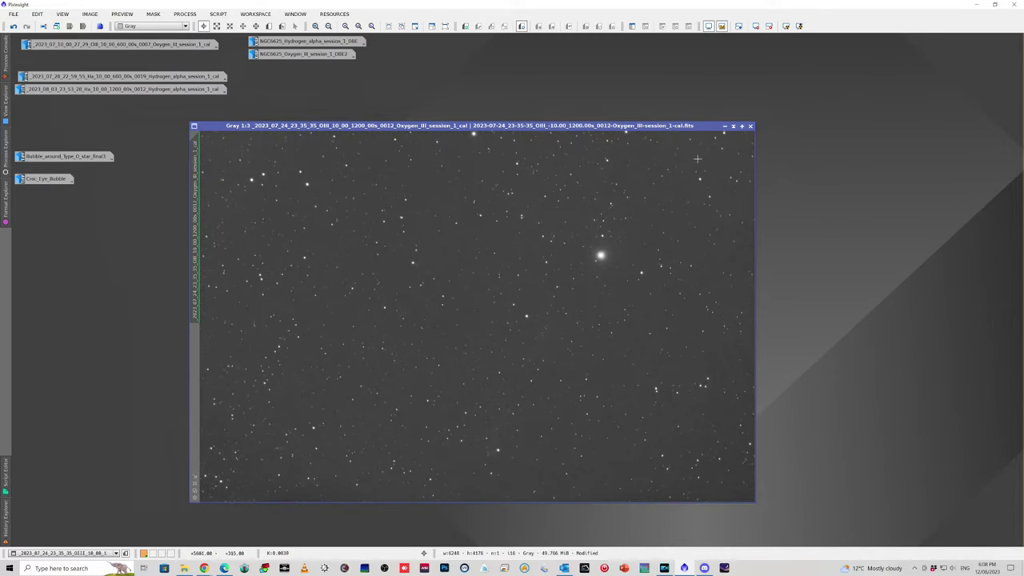
pyautogui.click(724, 126)
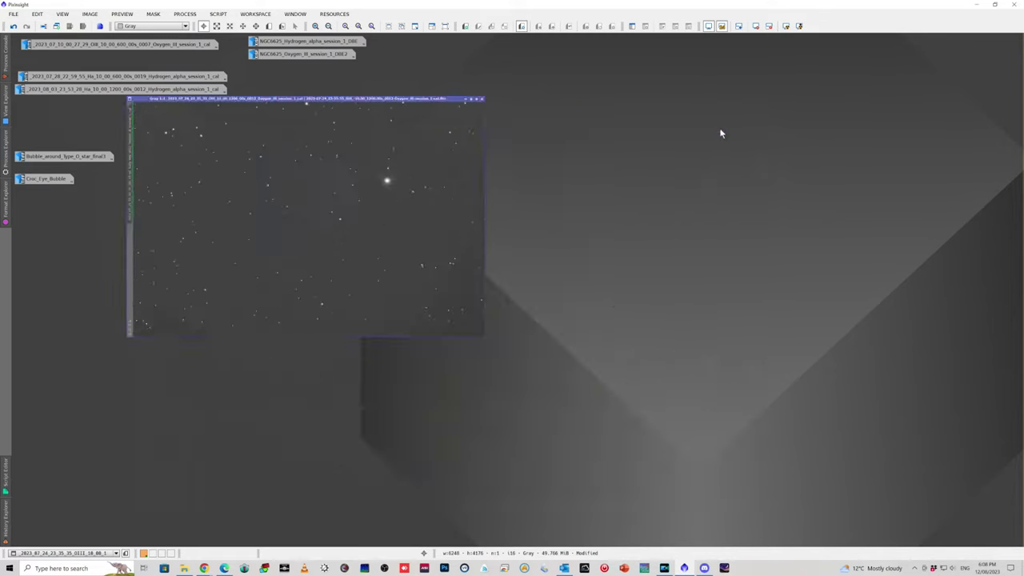
# - Open NGC6625_Oxygen_III_session_1_DBE2, inspect the faint arc around the central star, and minimise the image
pyautogui.click(304, 56)
pyautogui.doubleClick(304, 55)
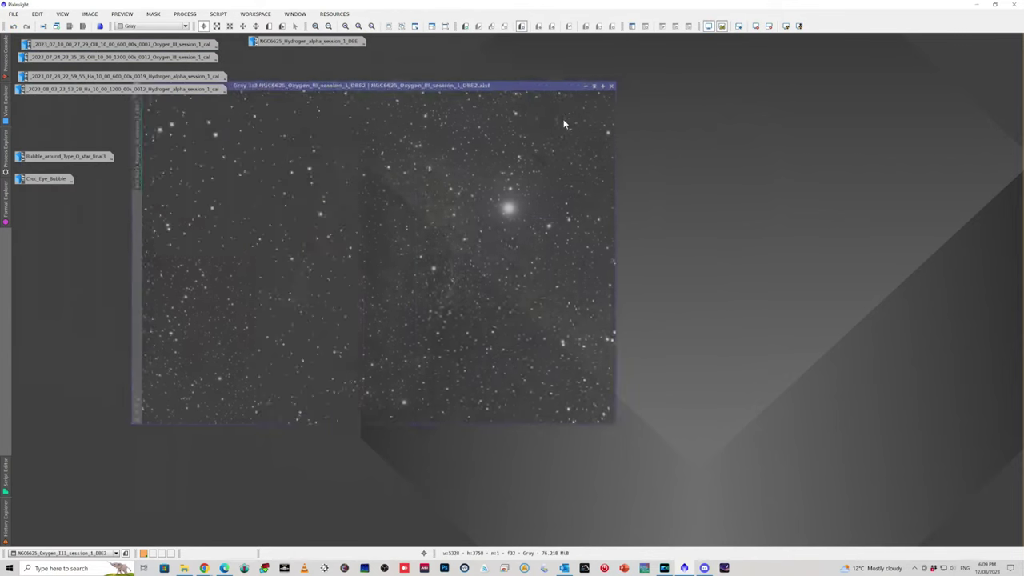
pyautogui.scroll(1, 570, 376)
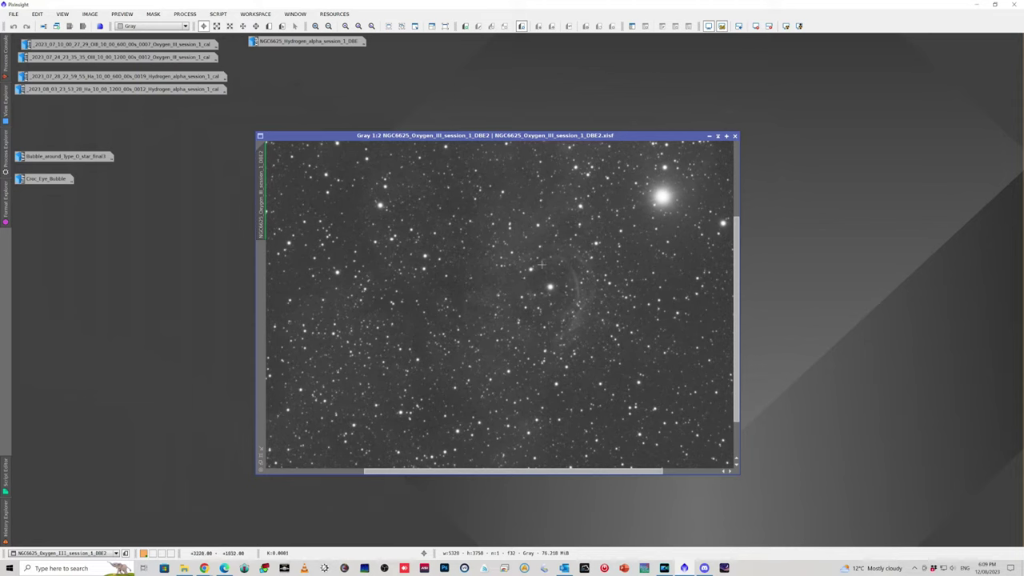
pyautogui.click(709, 136)
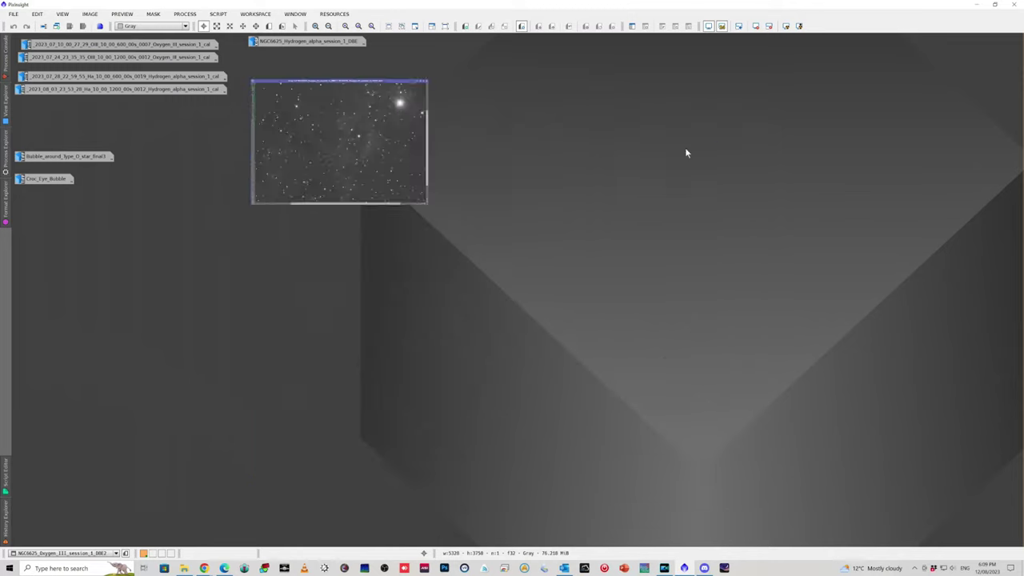
# - Compare the 600-second Hydrogen-alpha frame 0019 and the 1200-second frame 0012 side by side at 1:2, and minimise both
pyautogui.doubleClick(117, 78)
pyautogui.moveTo(432, 107); pyautogui.dragTo(596, 127)
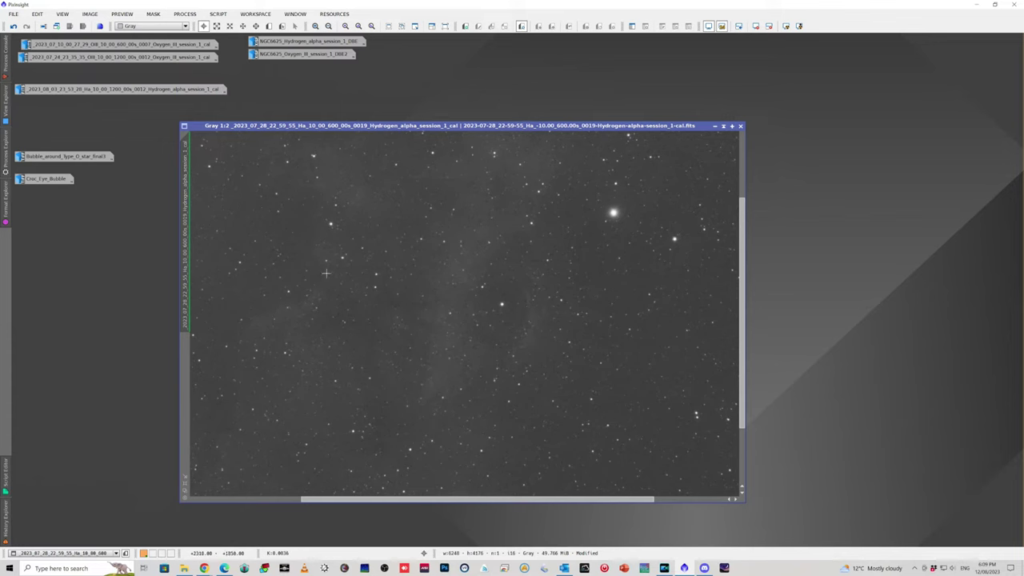
pyautogui.doubleClick(158, 89)
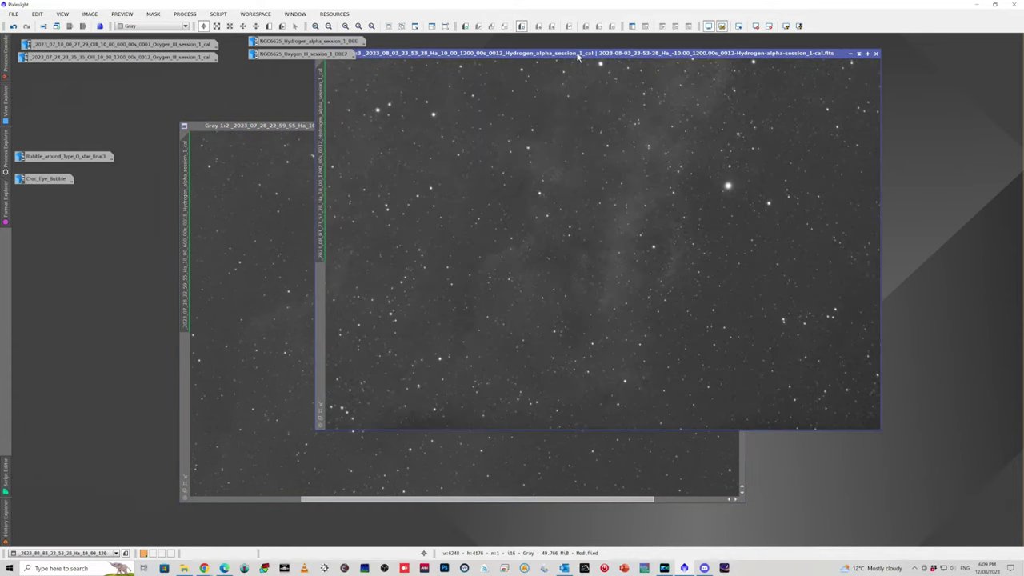
pyautogui.moveTo(593, 44); pyautogui.dragTo(694, 133)
pyautogui.moveTo(393, 130); pyautogui.dragTo(214, 136)
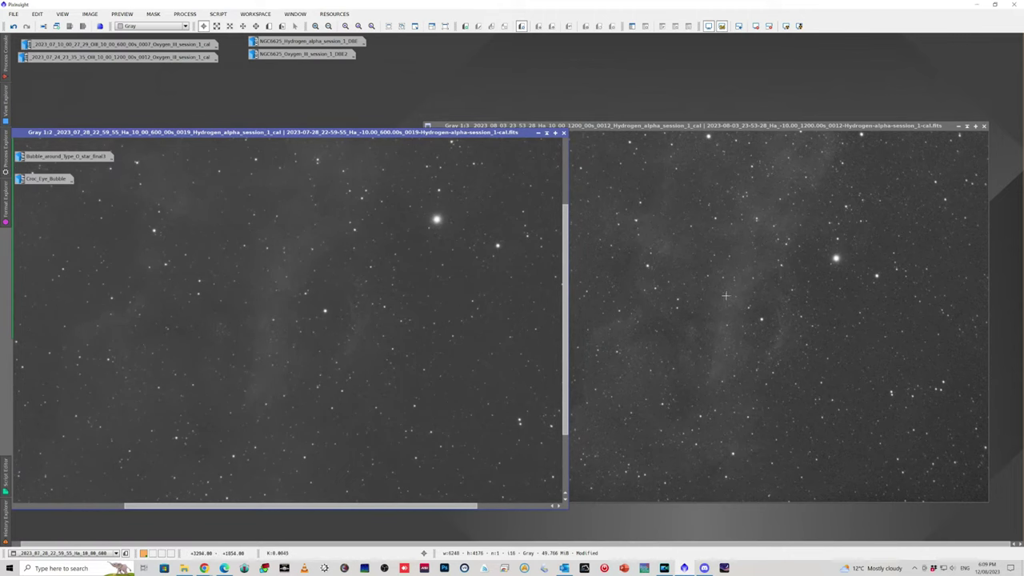
pyautogui.scroll(1, 792, 341)
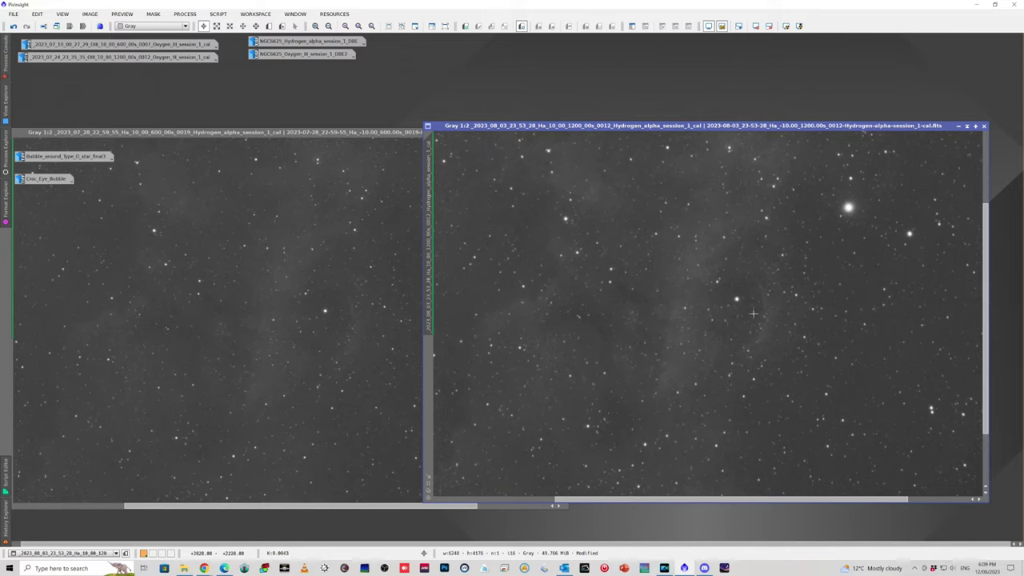
pyautogui.hotkey('ctrl', 'm')
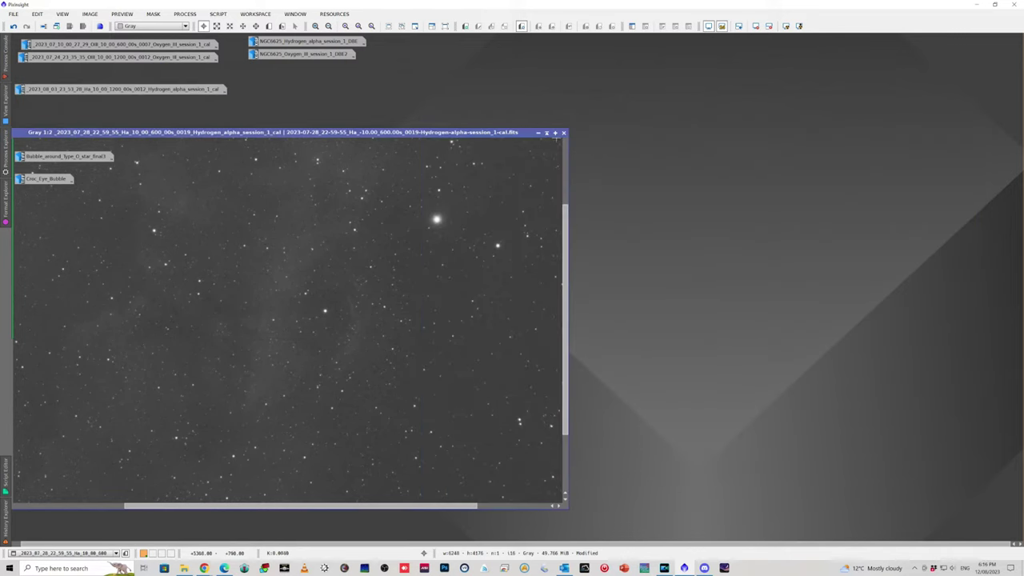
pyautogui.click(538, 133)
# - Compare the bubble in NGC6625_Oxygen_III_session_1_DBE2 and NGC6625_Hydrogen_alpha_session_1_DBE side by side at several magnifications, and minimise both
pyautogui.doubleClick(310, 55)
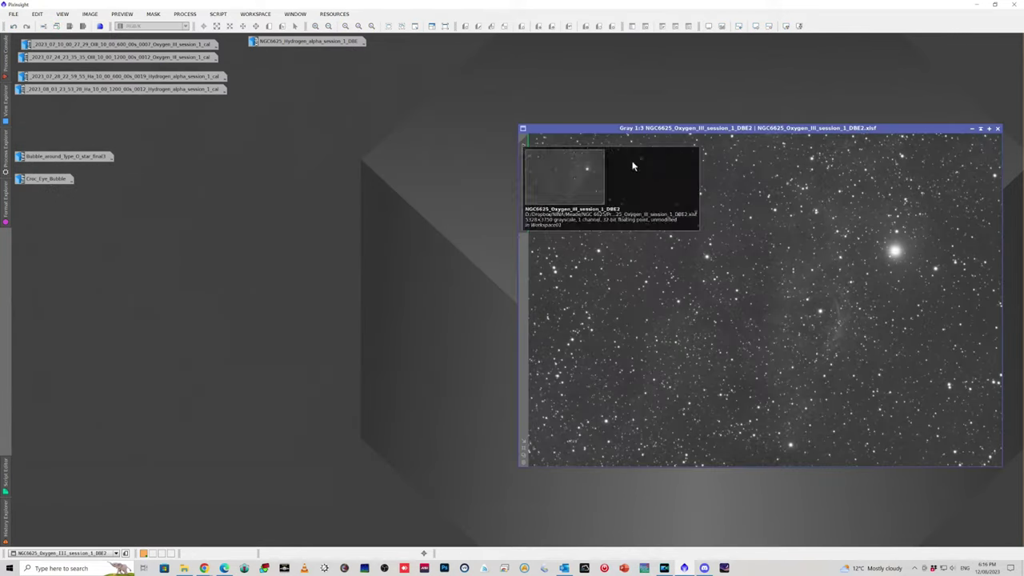
pyautogui.doubleClick(342, 42)
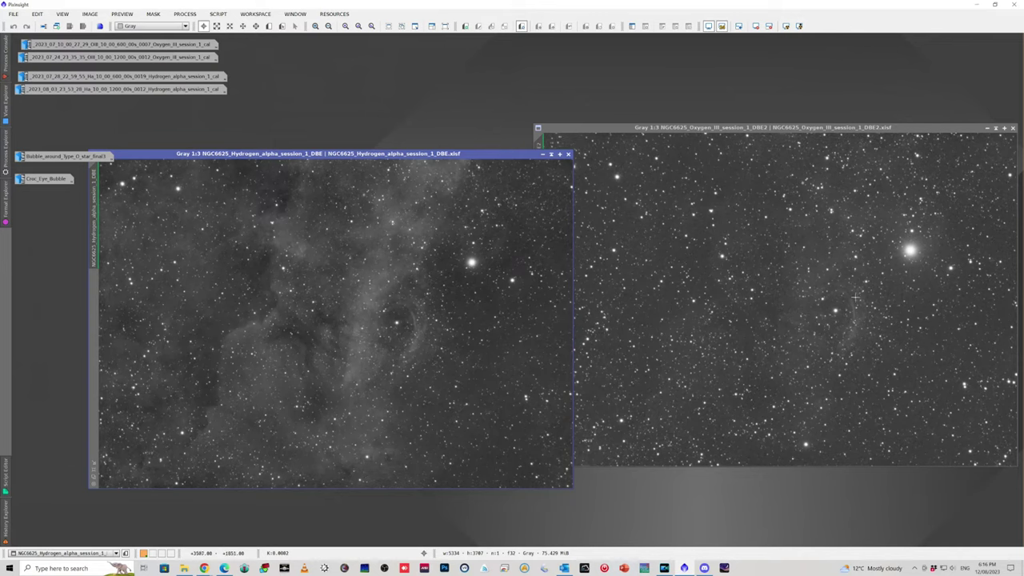
pyautogui.scroll(1, 869, 316)
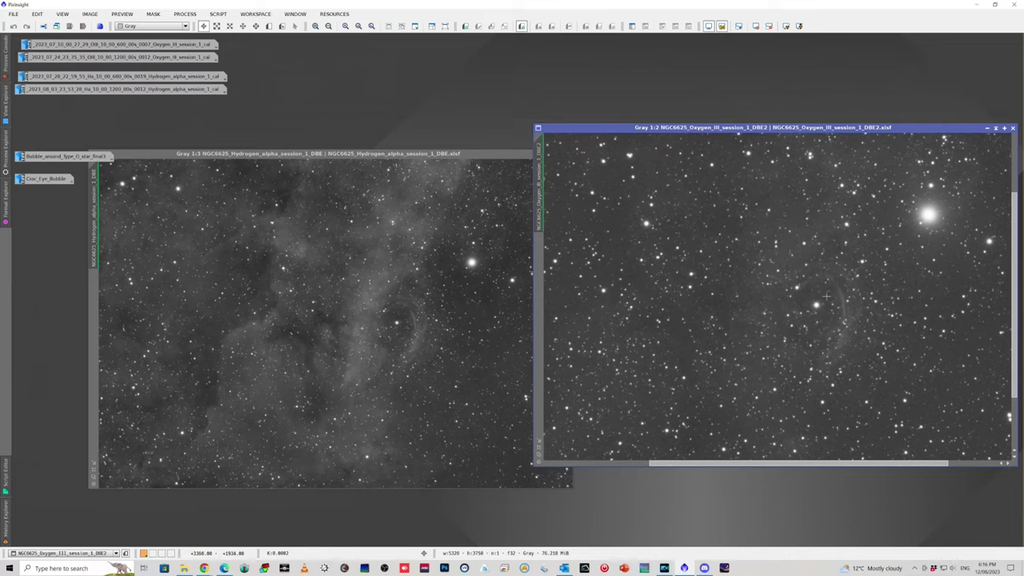
pyautogui.click(370, 308)
pyautogui.scroll(1, 373, 308)
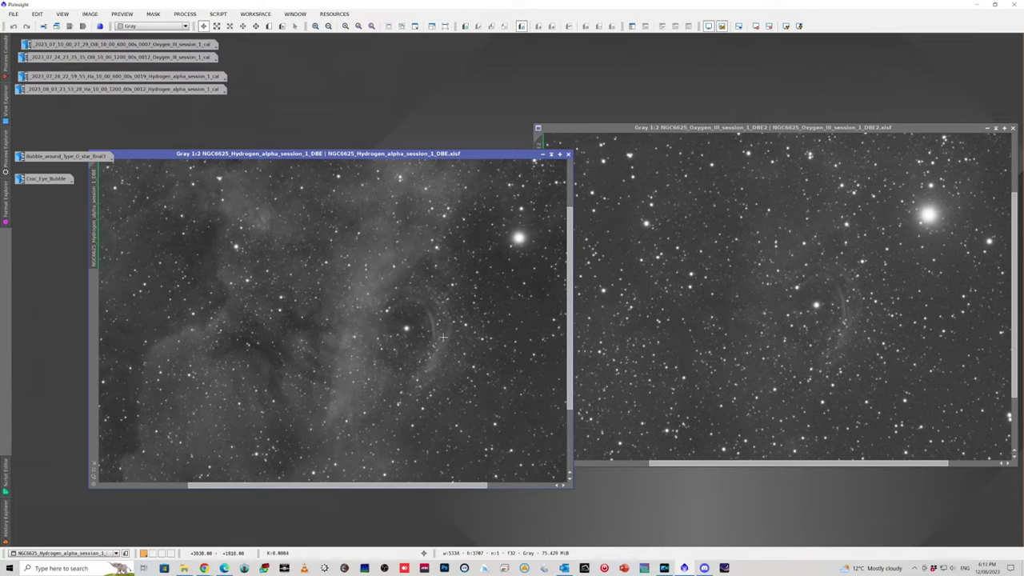
pyautogui.scroll(-1, 392, 335)
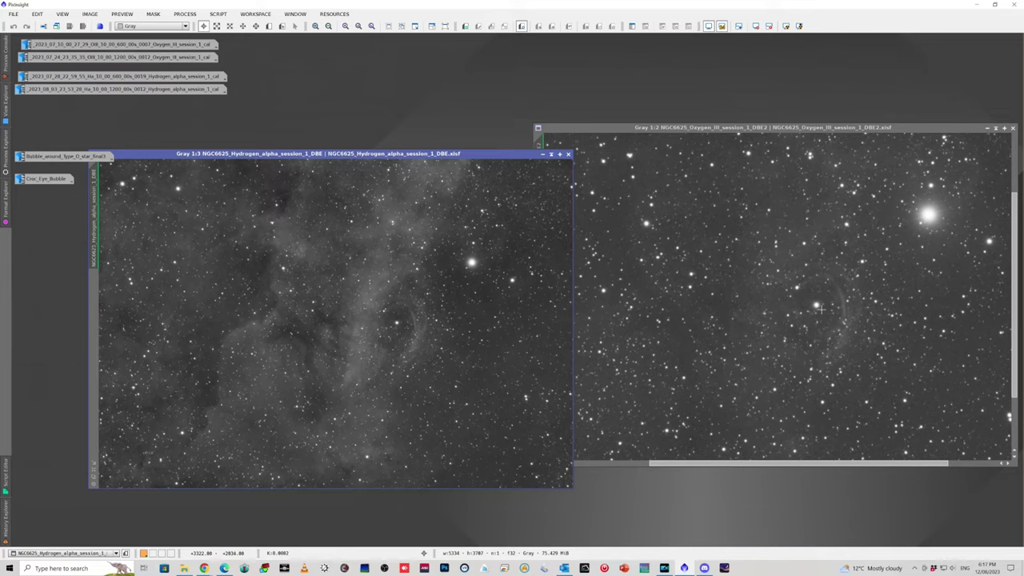
pyautogui.scroll(1, 819, 309)
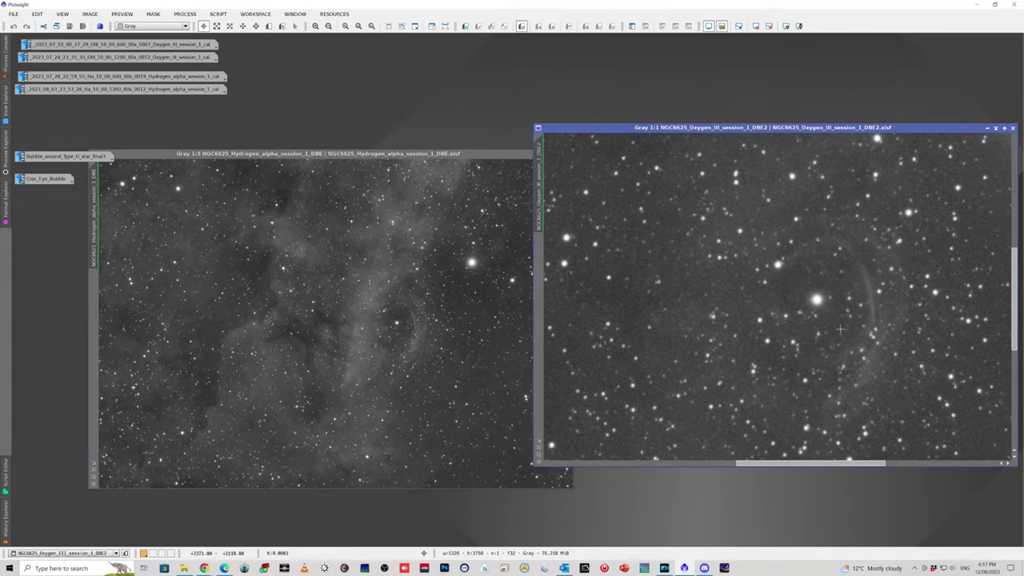
pyautogui.scroll(-2, 836, 325)
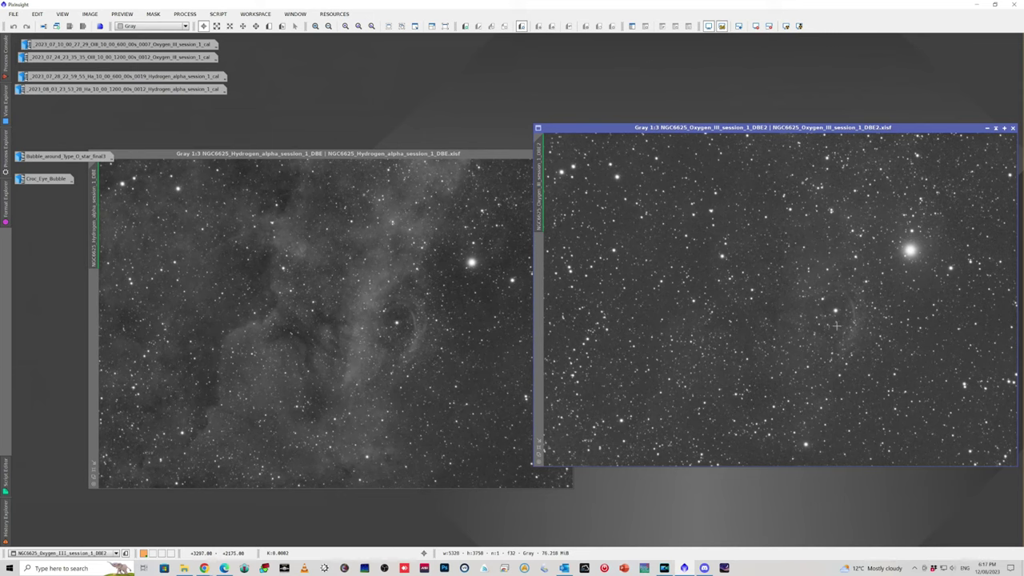
pyautogui.click(388, 335)
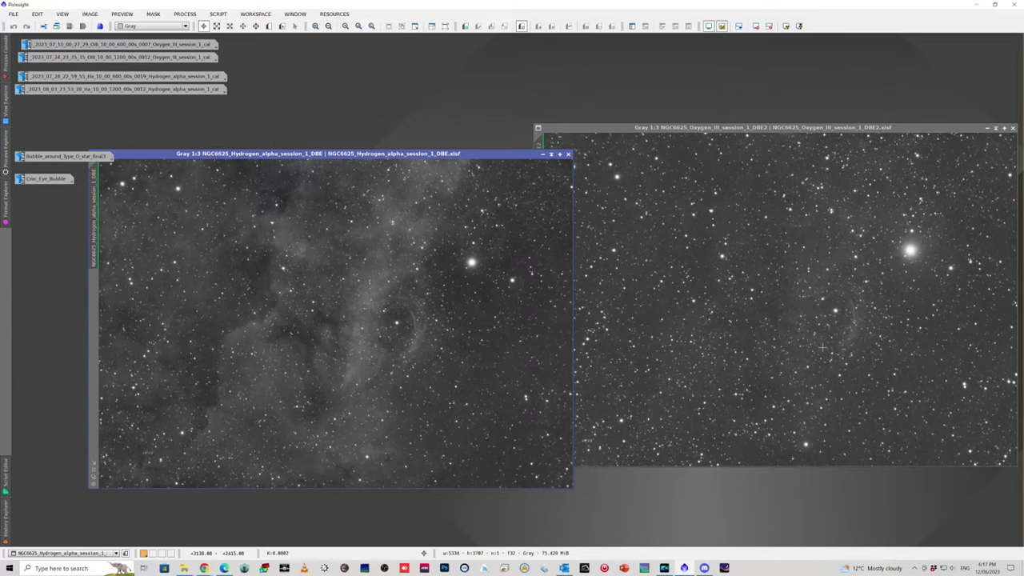
pyautogui.click(988, 128)
pyautogui.click(543, 153)
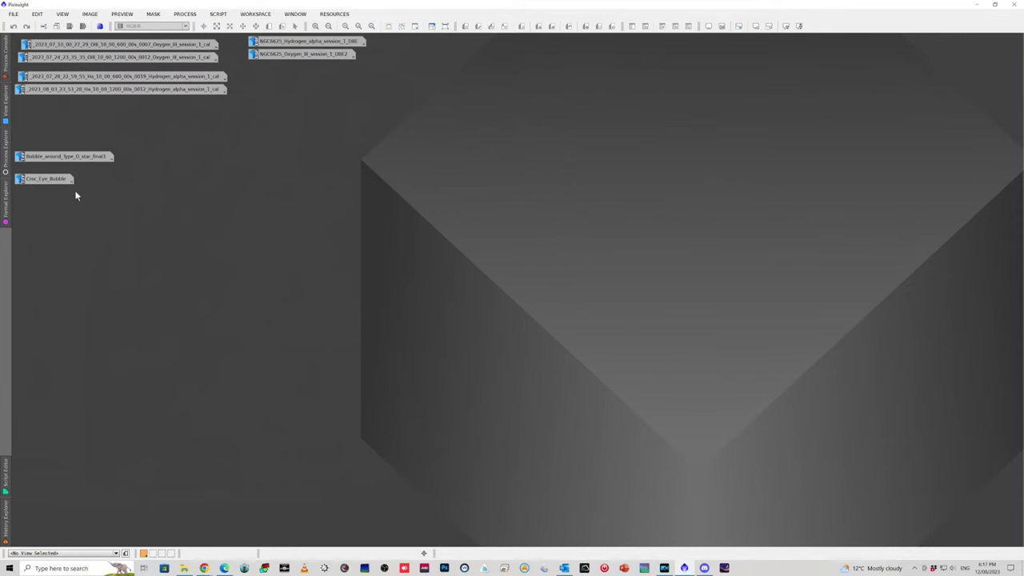
# - Open the colour image Bubble_around_Type_O_star_final3, look over the nebula and bubble, and minimise the image
pyautogui.doubleClick(71, 157)
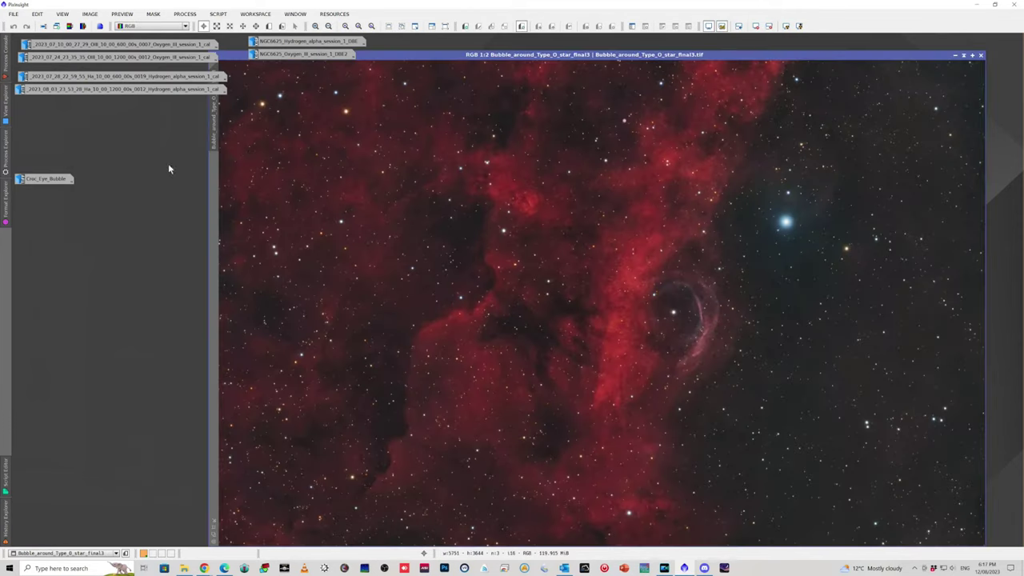
pyautogui.moveTo(558, 60); pyautogui.dragTo(532, 49)
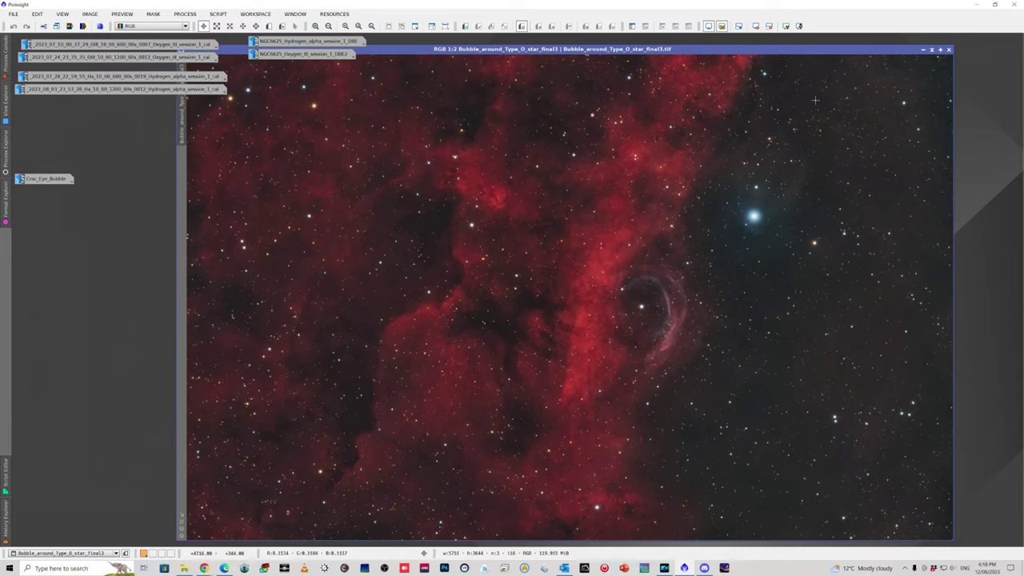
pyautogui.click(922, 48)
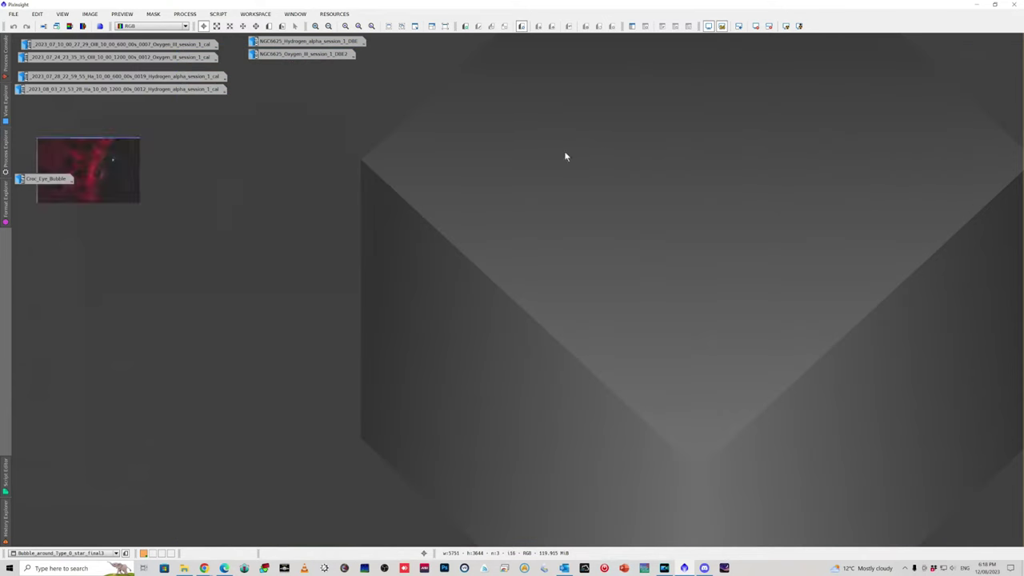
# - Open the Croc_Eye_Bubble image and inspect the bubble around its central star at closer magnification
pyautogui.doubleClick(28, 181)
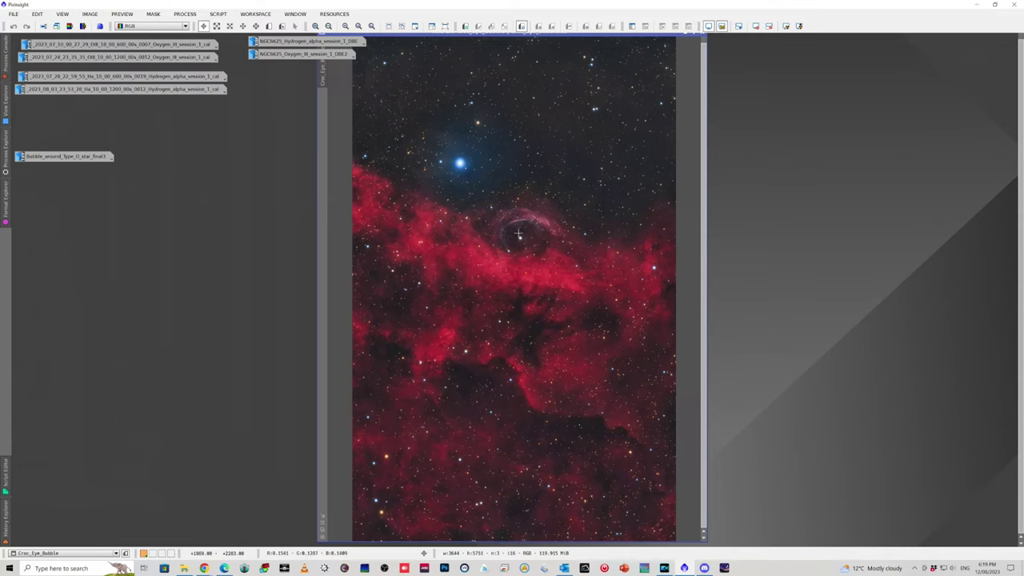
pyautogui.scroll(-1, 518, 232)
pyautogui.scroll(3, 519, 233)
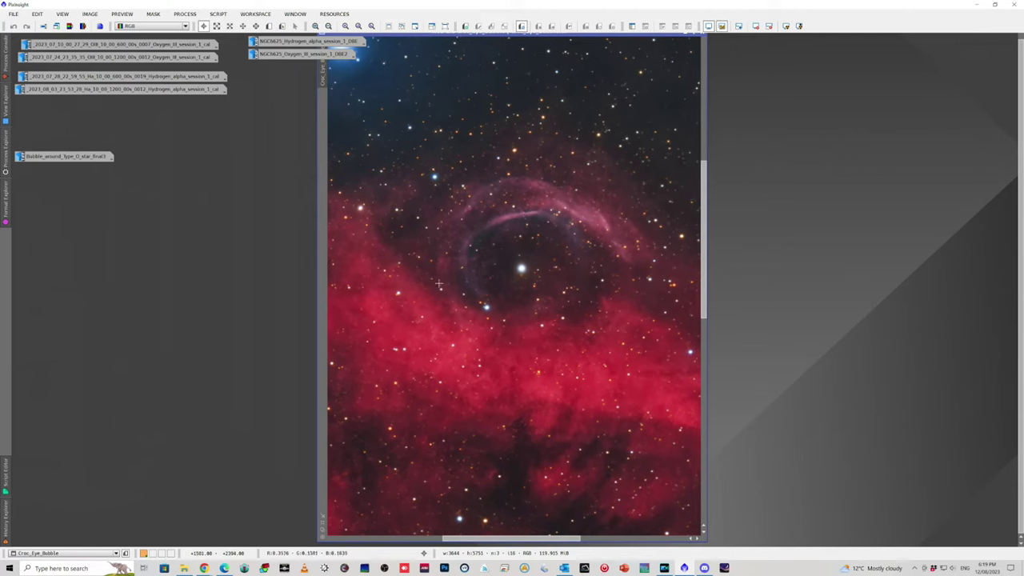
pyautogui.click(520, 261)
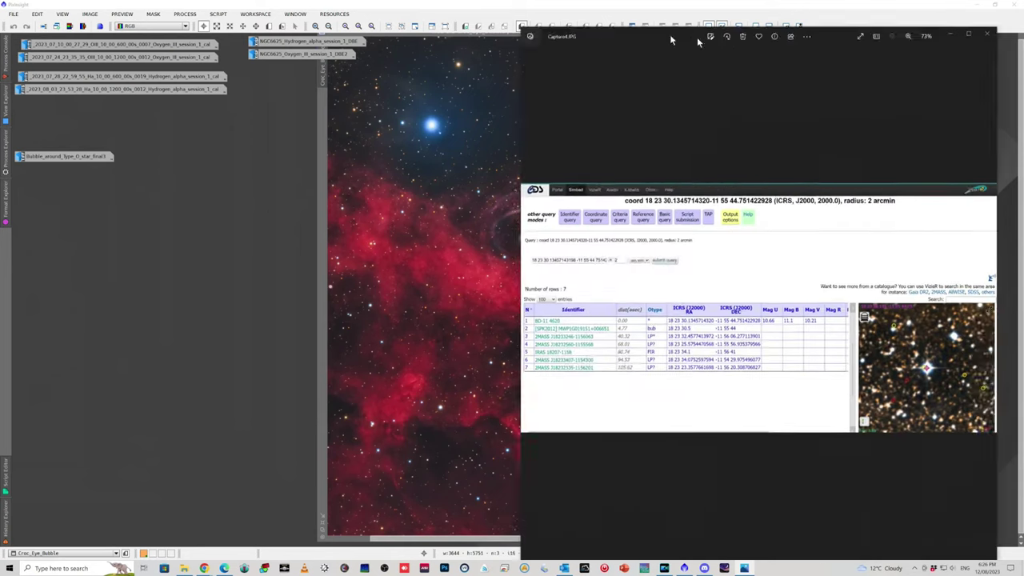
# - Move the Capture4.JPG screenshot of the SIMBAD coordinate query clear of the screen edge and maximise it to examine the object list
pyautogui.moveTo(705, 40); pyautogui.dragTo(464, 26)
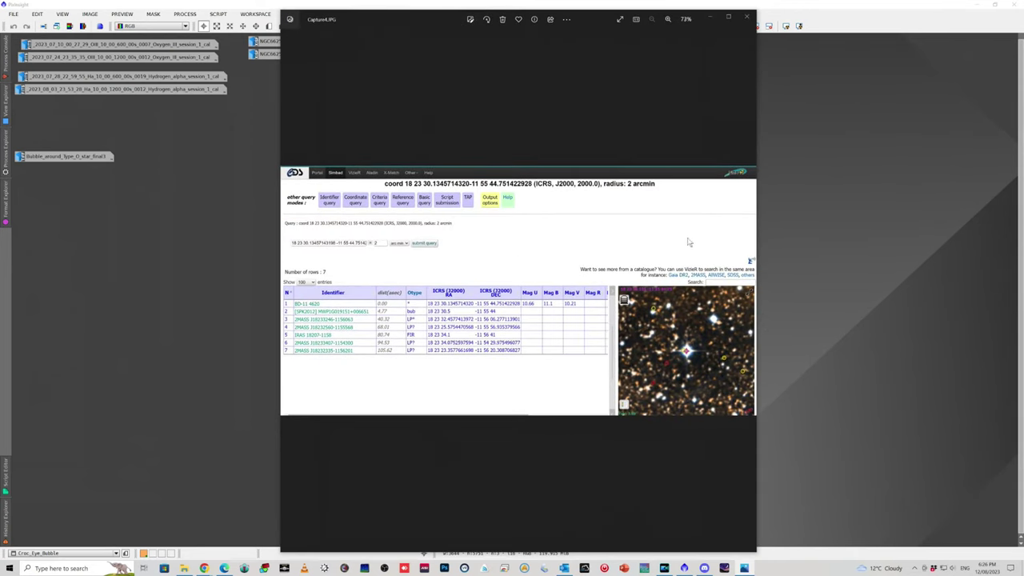
pyautogui.click(729, 17)
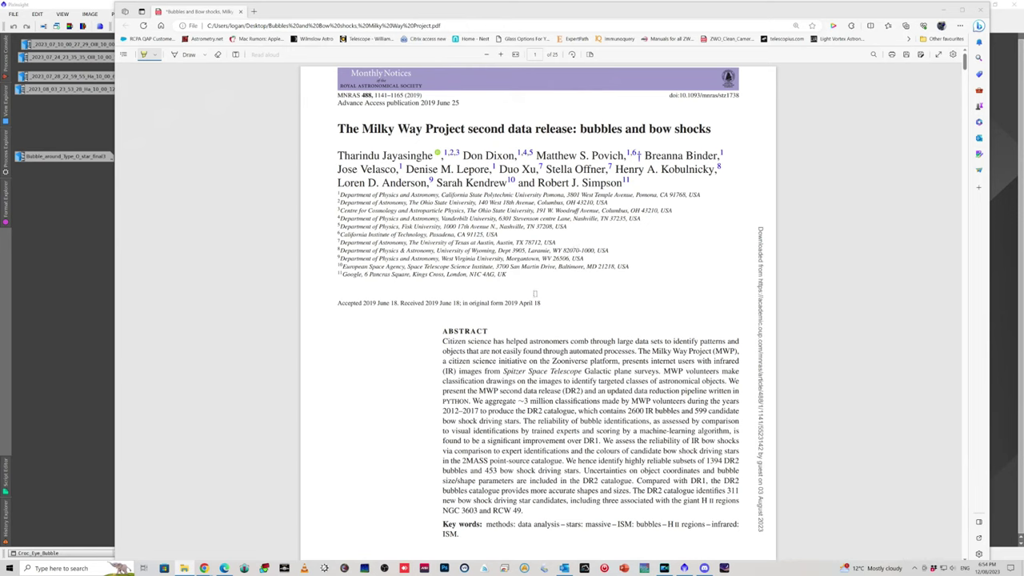
# - Skim the opening pages of the Milky Way Project bubbles and bow shocks paper, including Table 1 and Figures 1 and 2
pyautogui.scroll(-15, 535, 300)
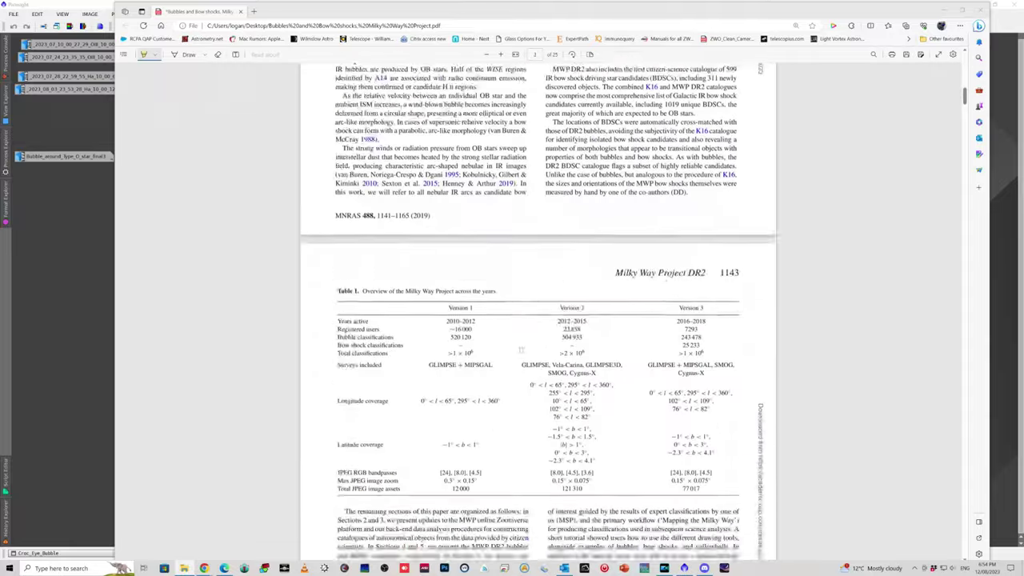
pyautogui.scroll(-5, 535, 300)
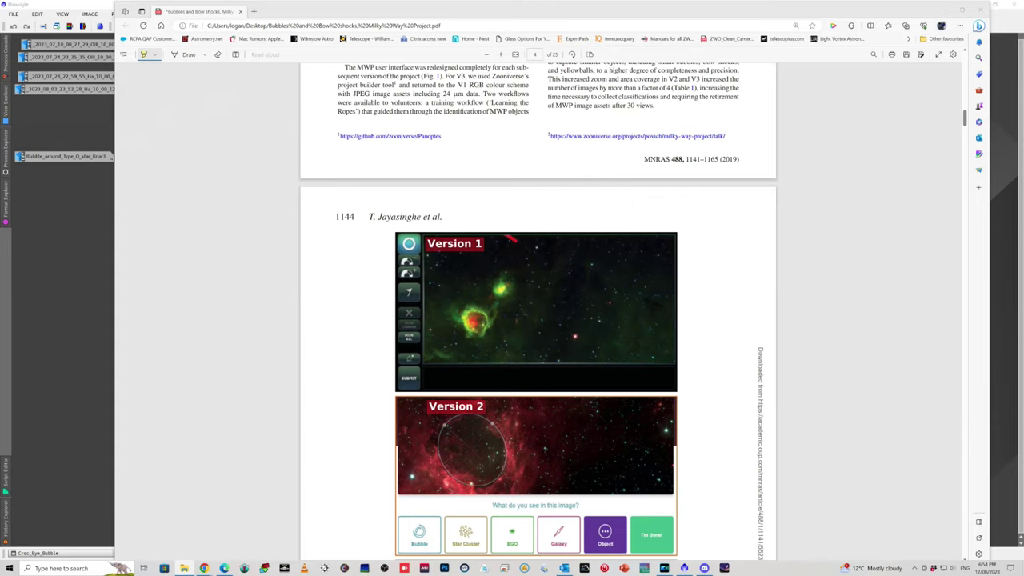
pyautogui.scroll(-2, 535, 300)
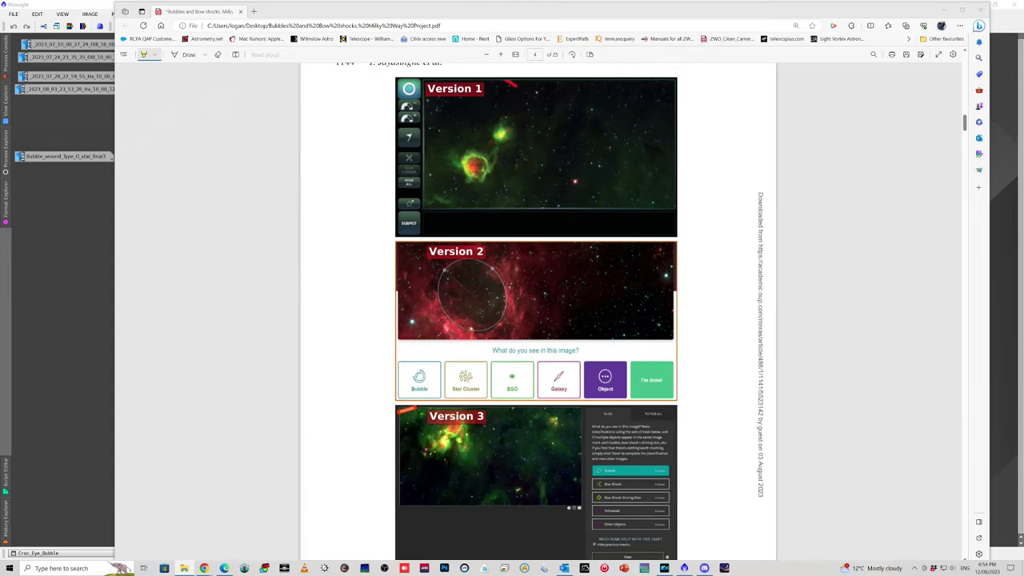
pyautogui.scroll(-6, 535, 300)
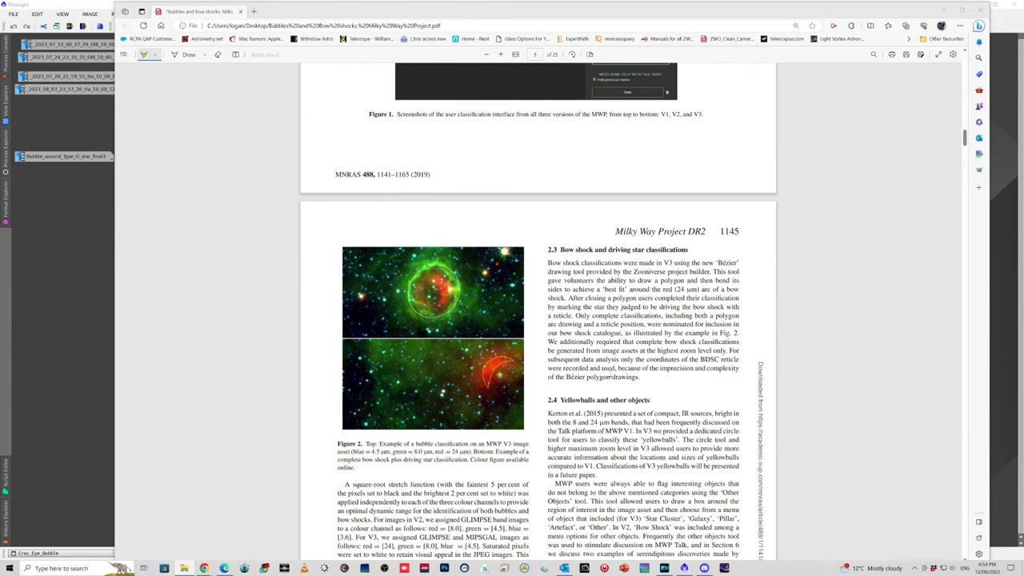
pyautogui.scroll(12, 654, 377)
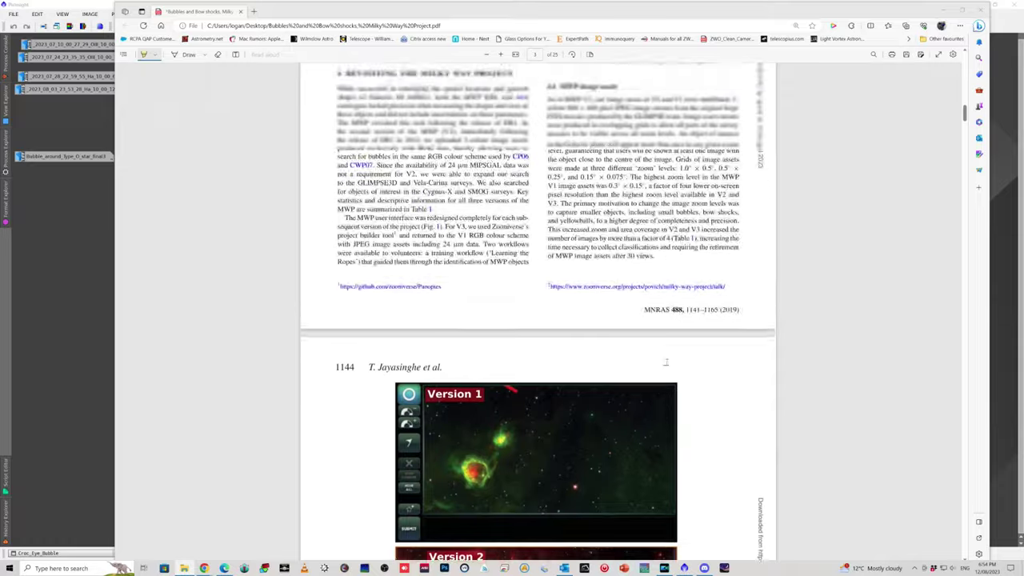
pyautogui.scroll(12, 665, 362)
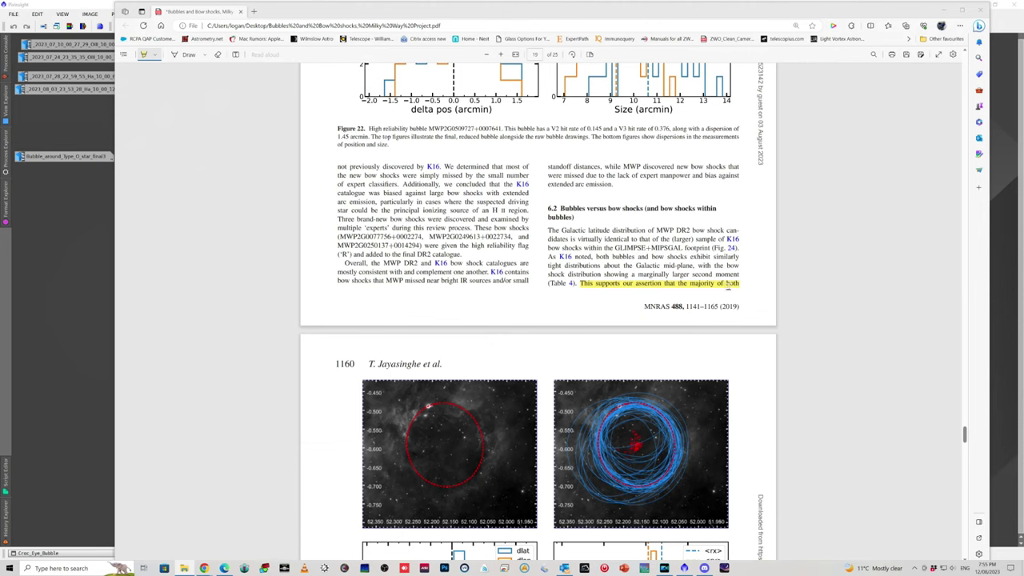
# - Read the highlighted sentence in section 6.2 on bubbles versus bow shocks through to page 1160, and minimise the paper
pyautogui.scroll(-2, 550, 461)
pyautogui.scroll(-6, 550, 460)
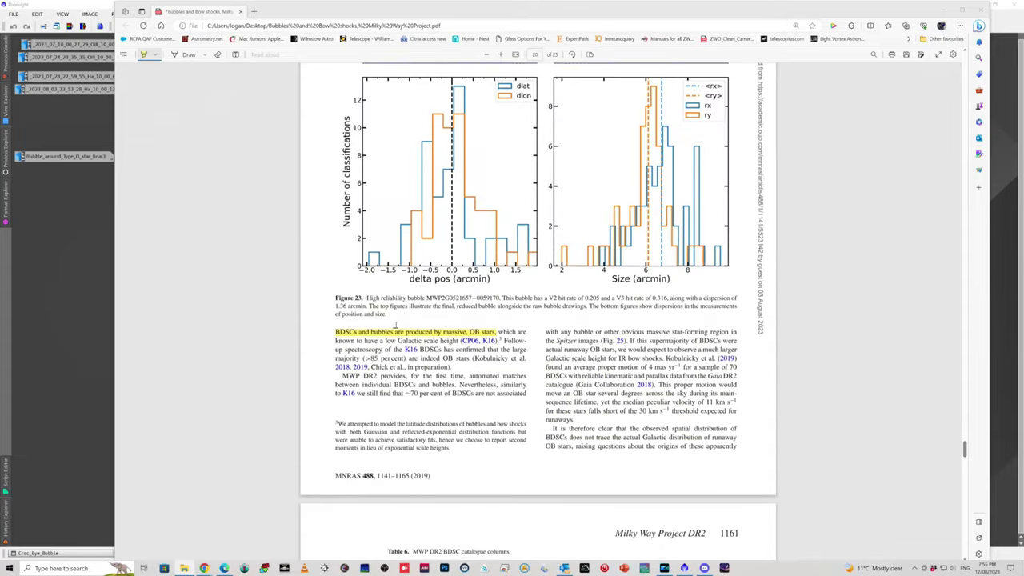
pyautogui.scroll(-1, 336, 340)
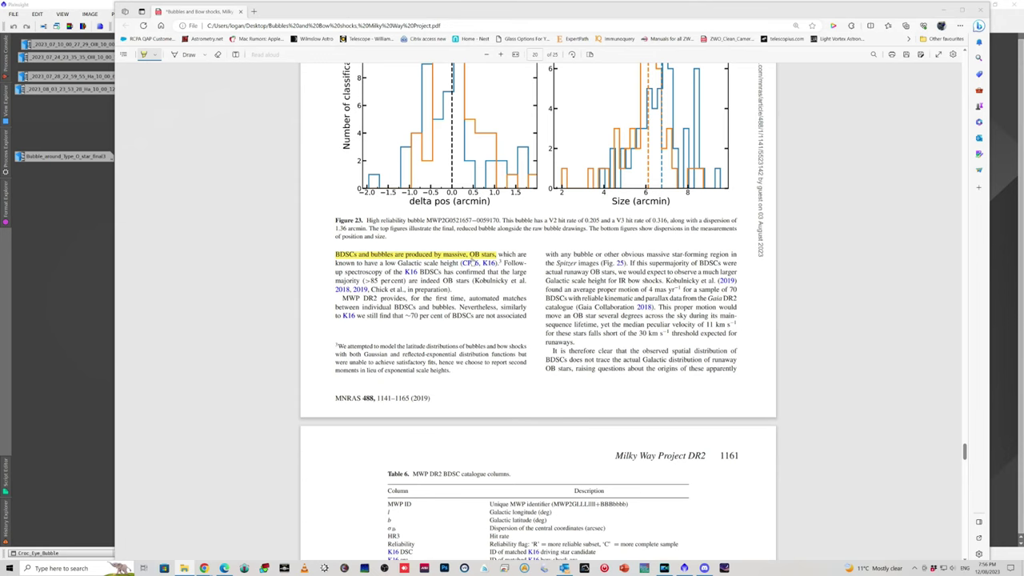
pyautogui.click(945, 10)
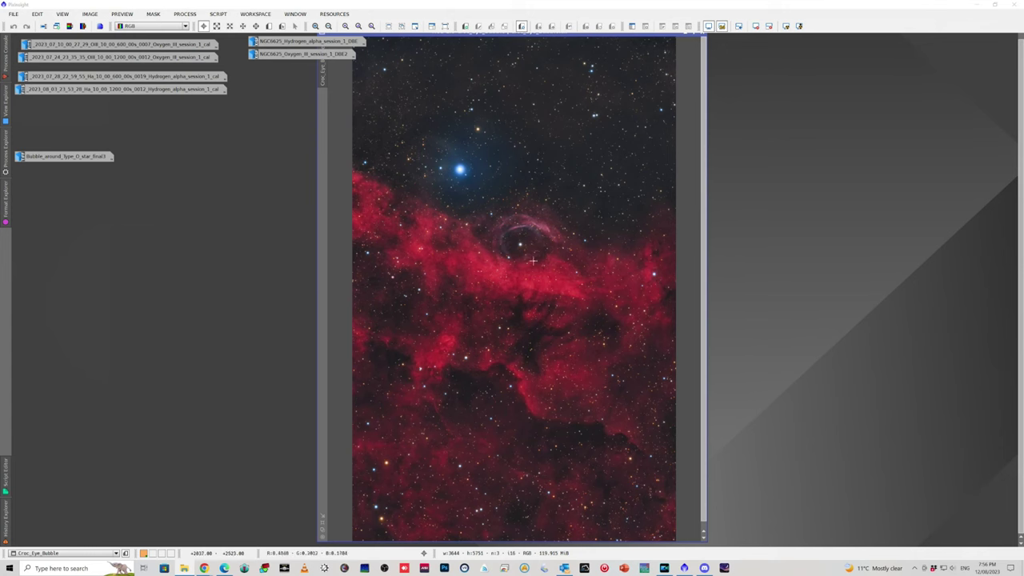
# - Examine the bubble in Croc_Eye_Bubble up close and return to the view of the whole nebula
pyautogui.scroll(-1, 519, 249)
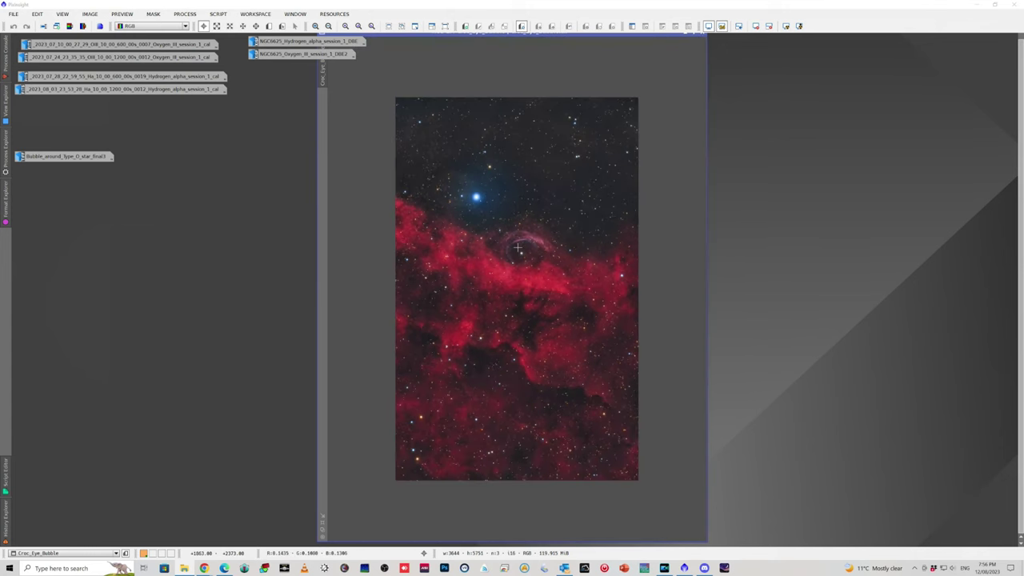
pyautogui.scroll(2, 517, 249)
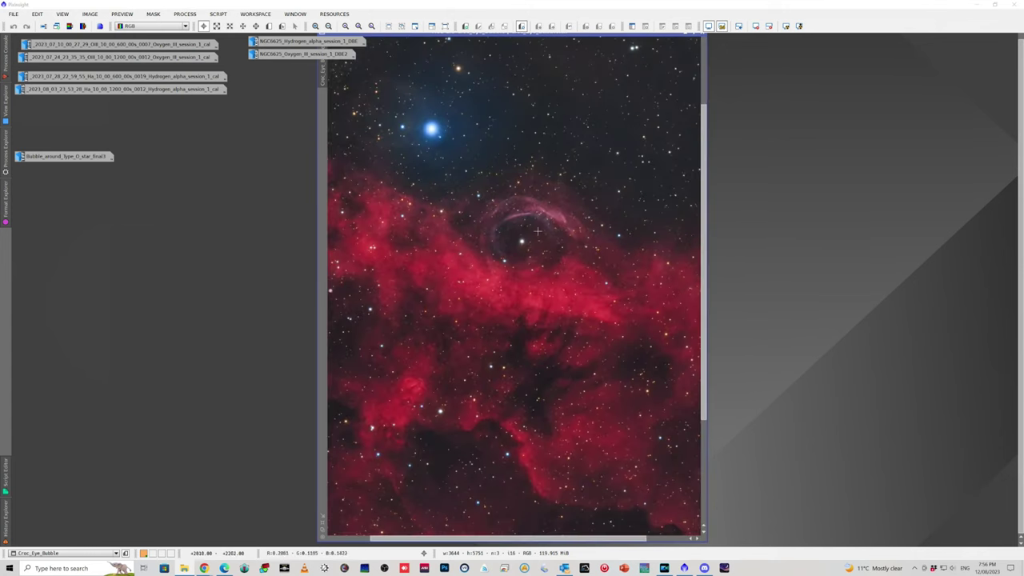
pyautogui.scroll(1, 524, 238)
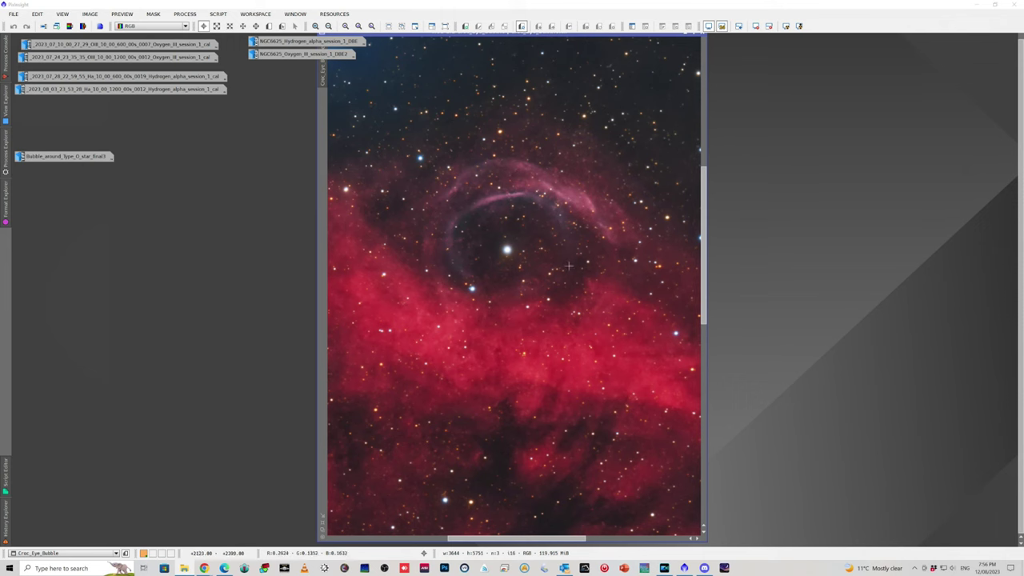
pyautogui.scroll(1, 560, 267)
pyautogui.scroll(-2, 552, 269)
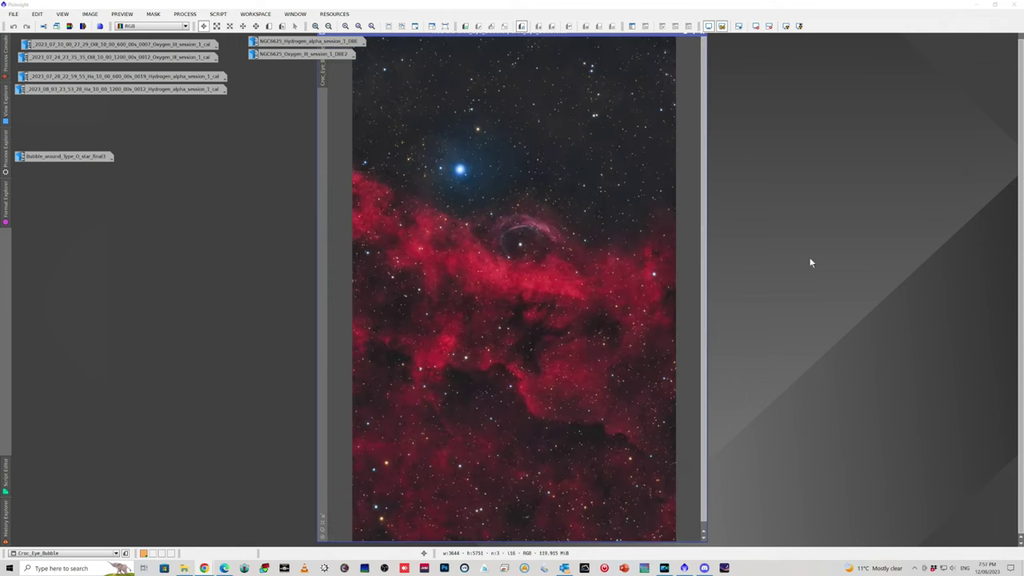